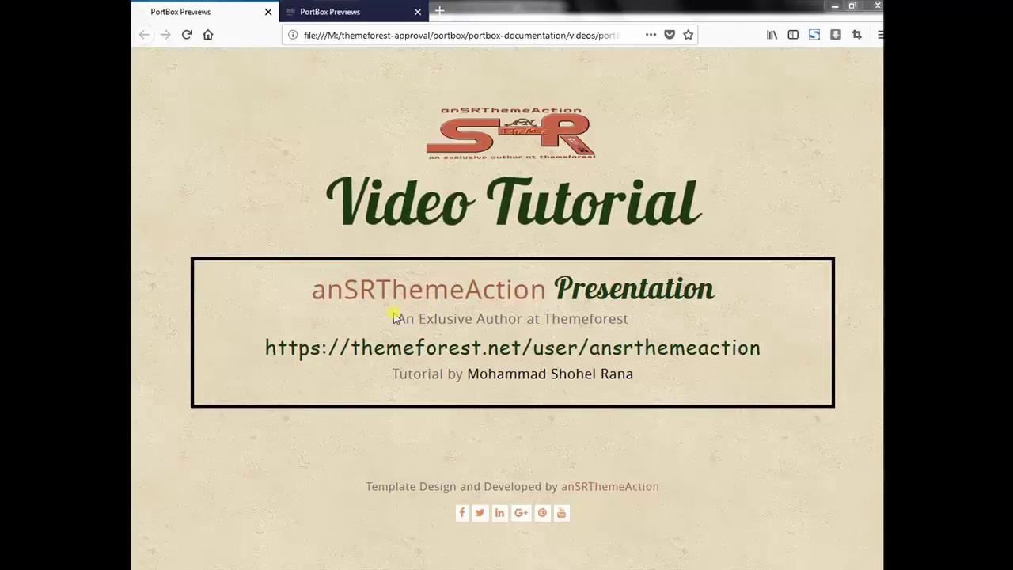
Highlight the tutorial's tagline and author, select the site address, and fill in the login fields
drag(396, 321, 643, 330)
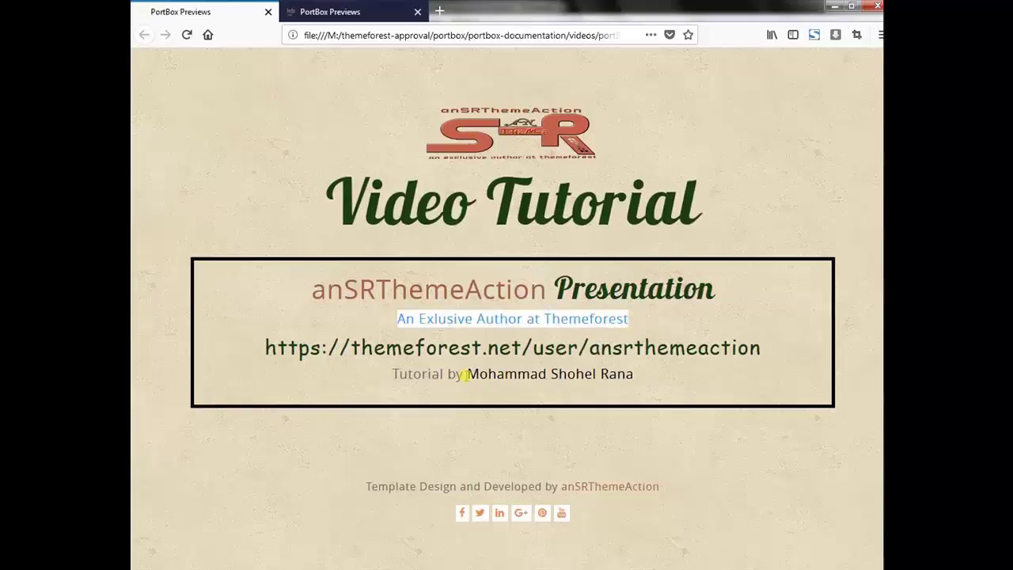
drag(468, 374, 647, 381)
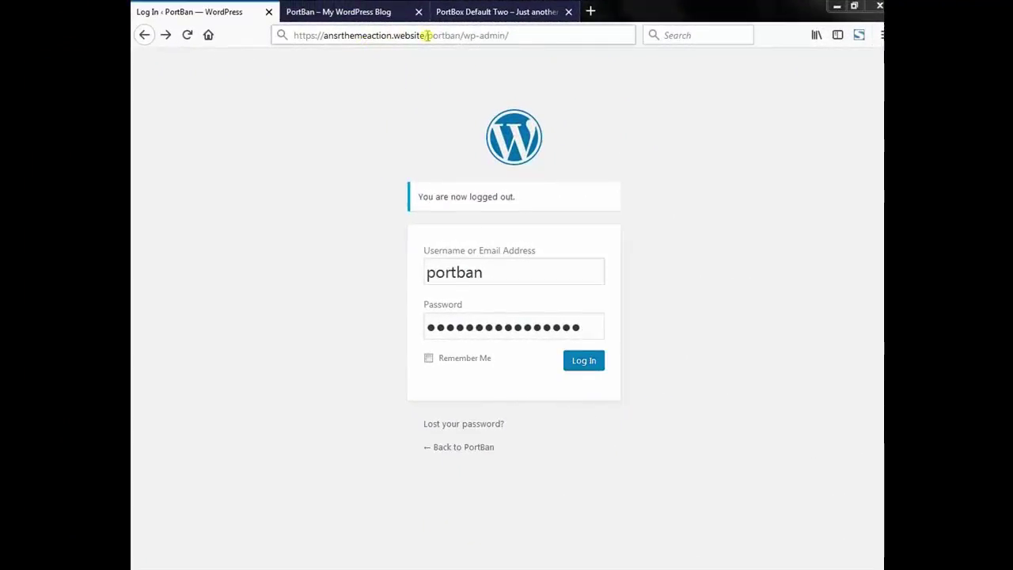
drag(461, 35, 283, 35)
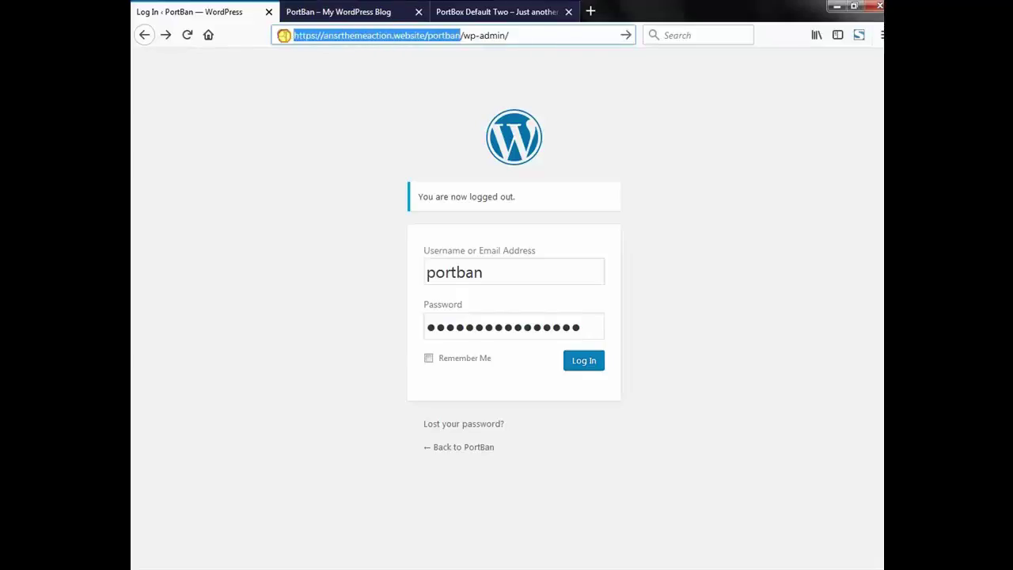
click(480, 273)
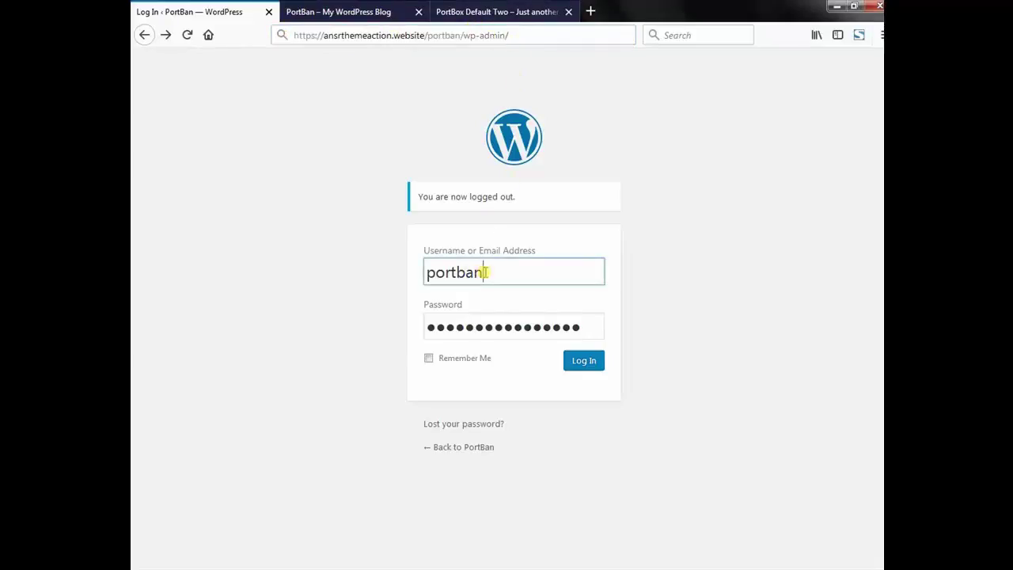
click(481, 328)
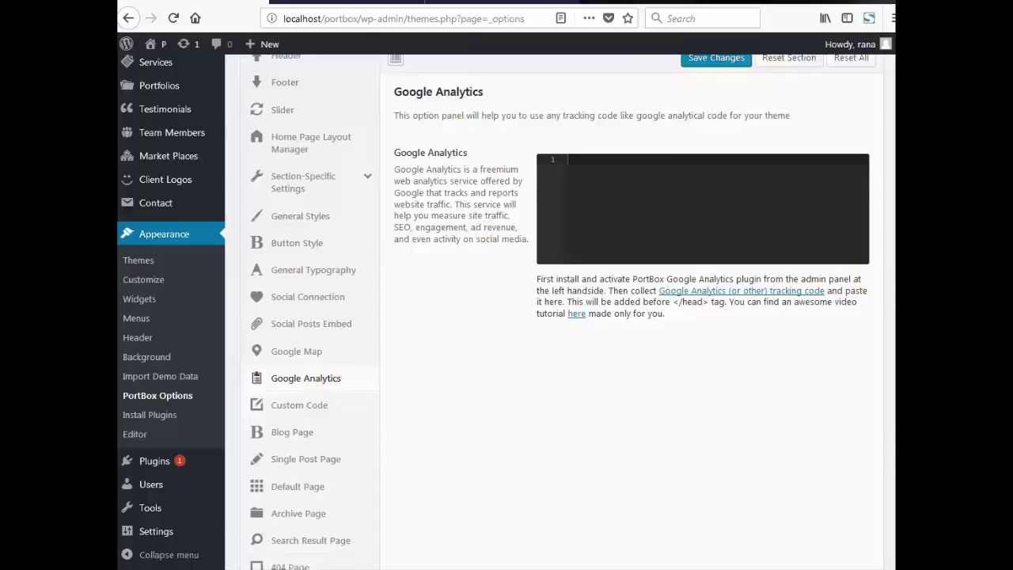
scroll(892, 293, up, 1)
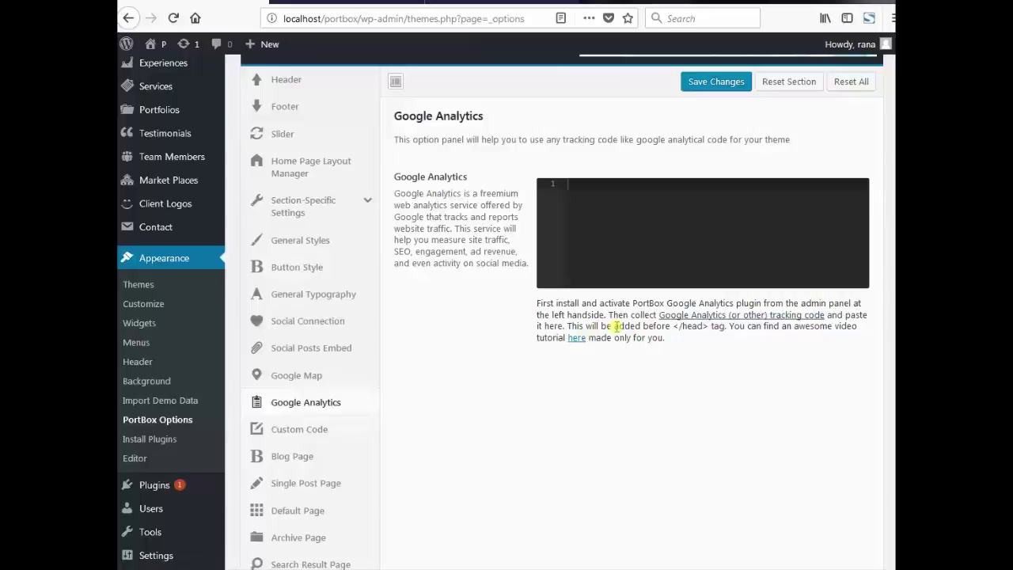
scroll(620, 326, up, 5)
Install and activate the PortBox Google Analytics plugin from the required plugins list
click(291, 106)
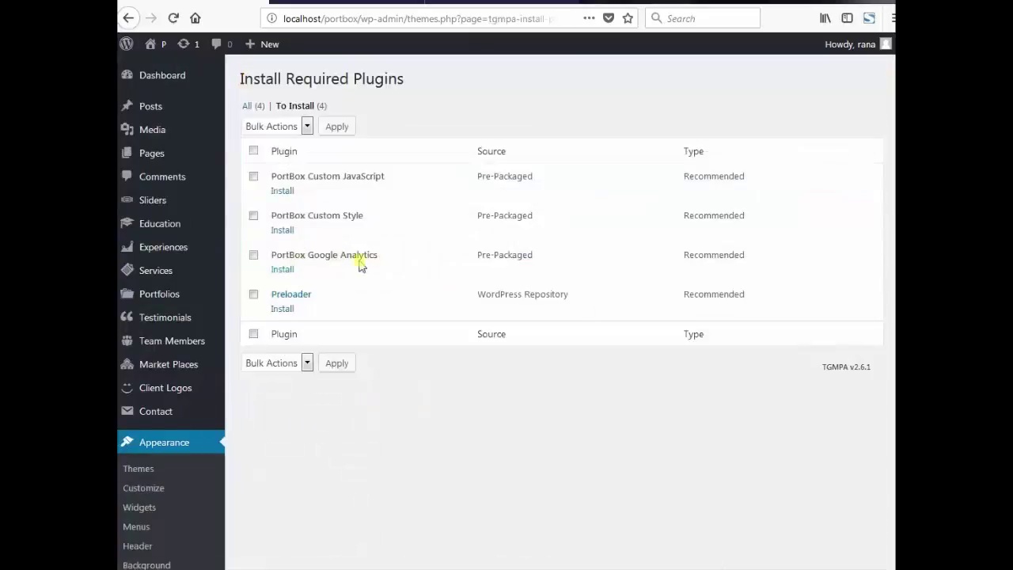
click(283, 269)
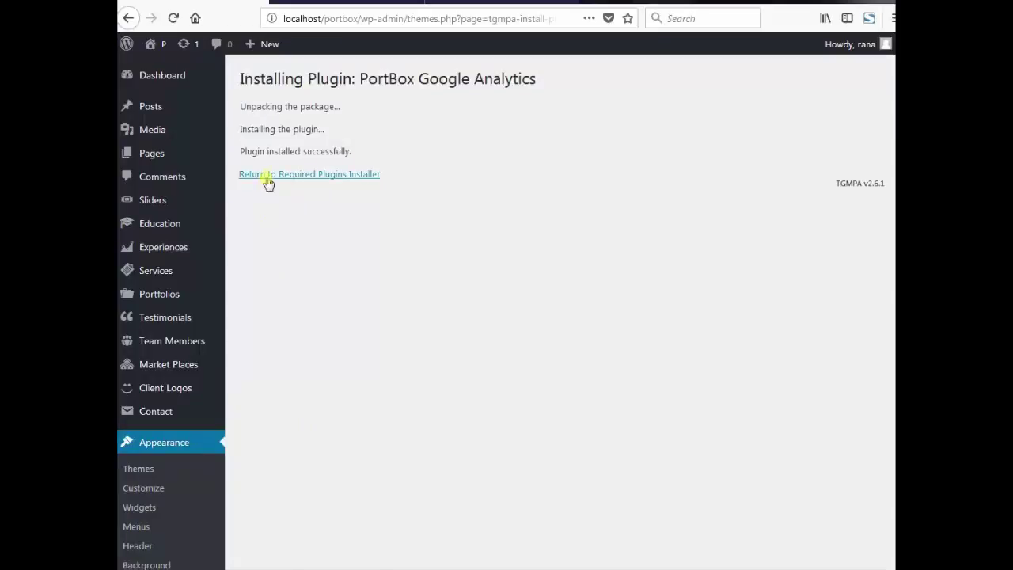
click(266, 175)
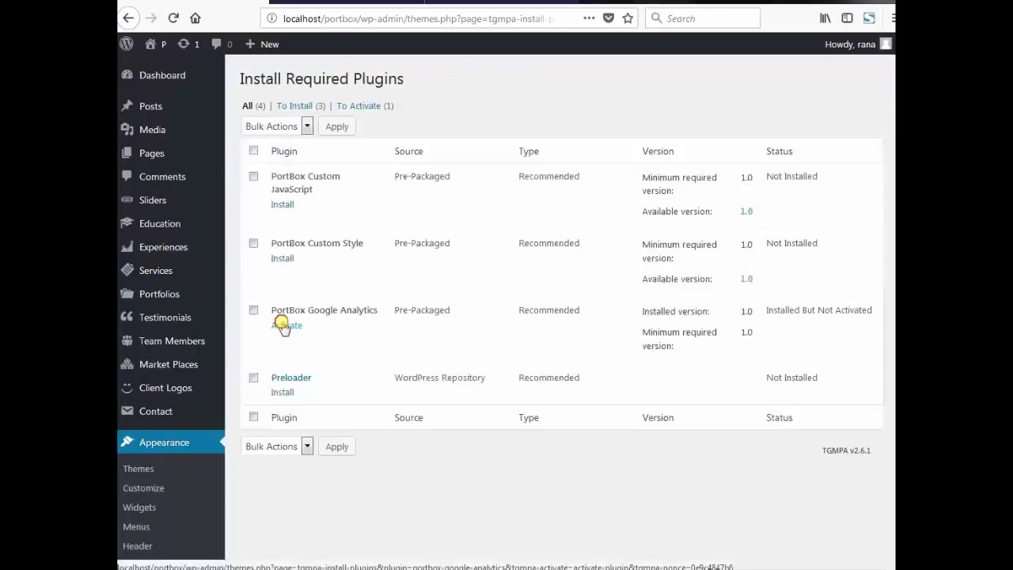
click(283, 324)
mouse_move(195, 362)
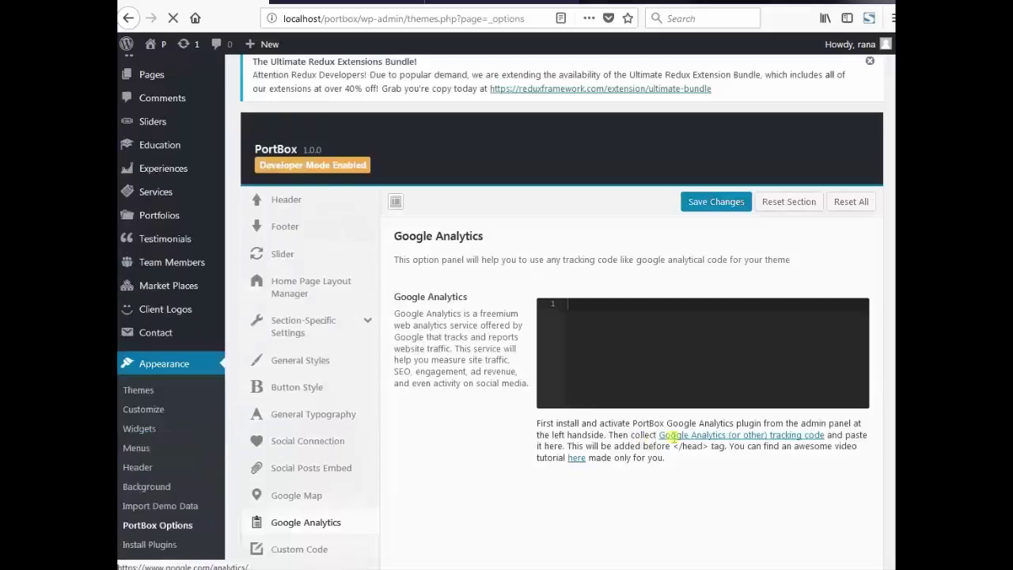
Follow the tracking-code link to Google's site and choose Sign Up for Free under Google Analytics
click(691, 443)
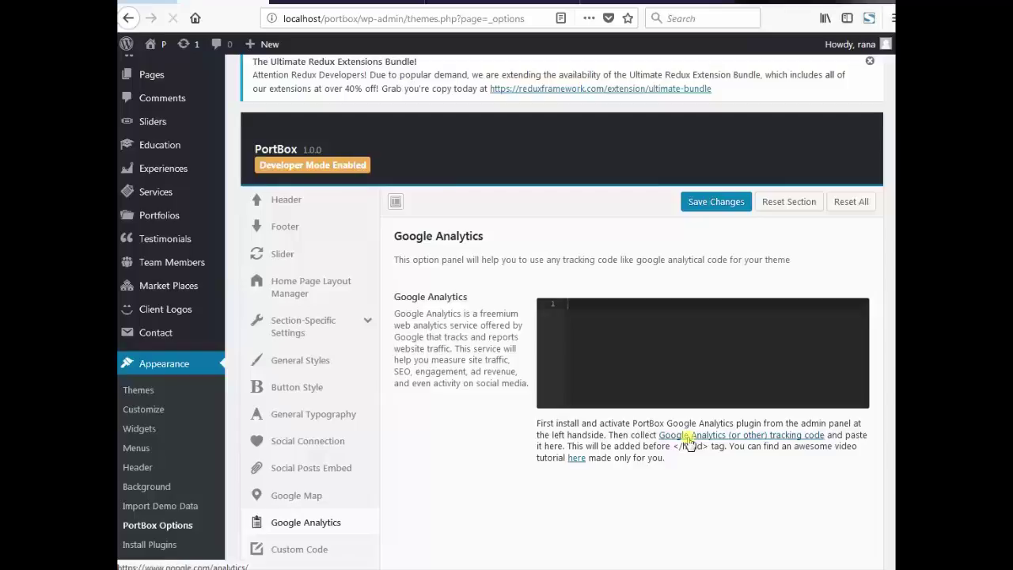
scroll(242, 309, down, 10)
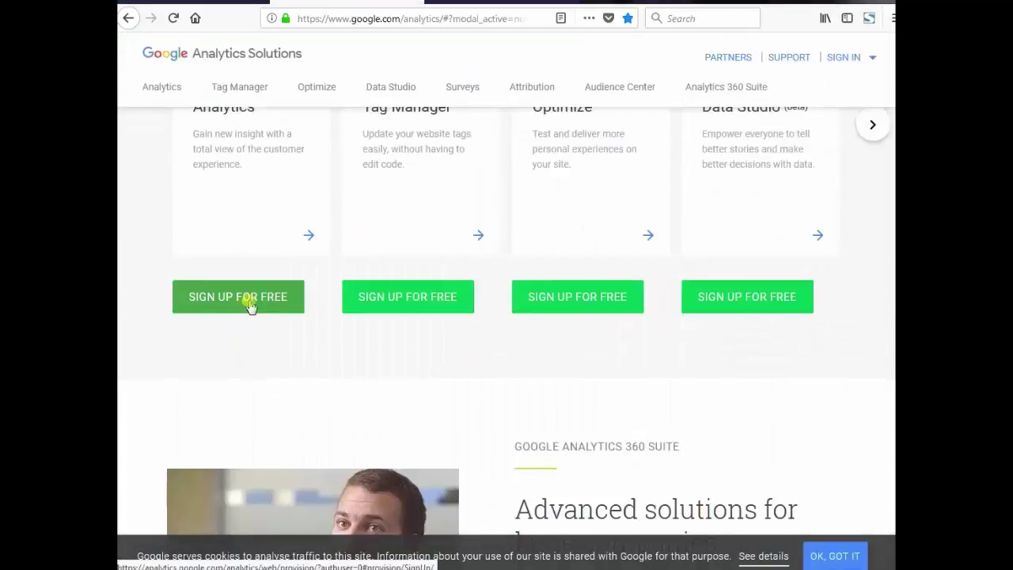
scroll(246, 305, up, 5)
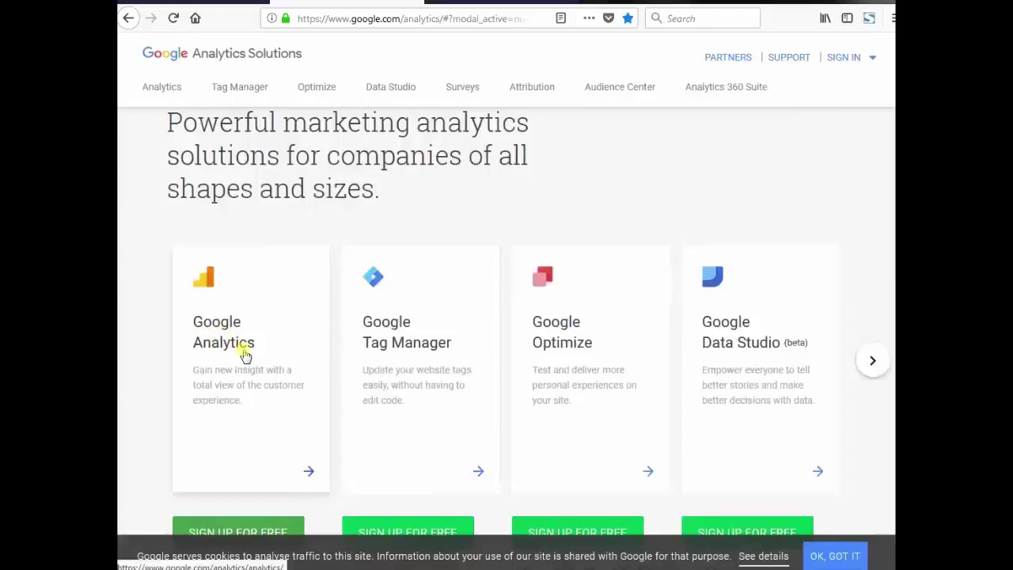
scroll(241, 352, down, 3)
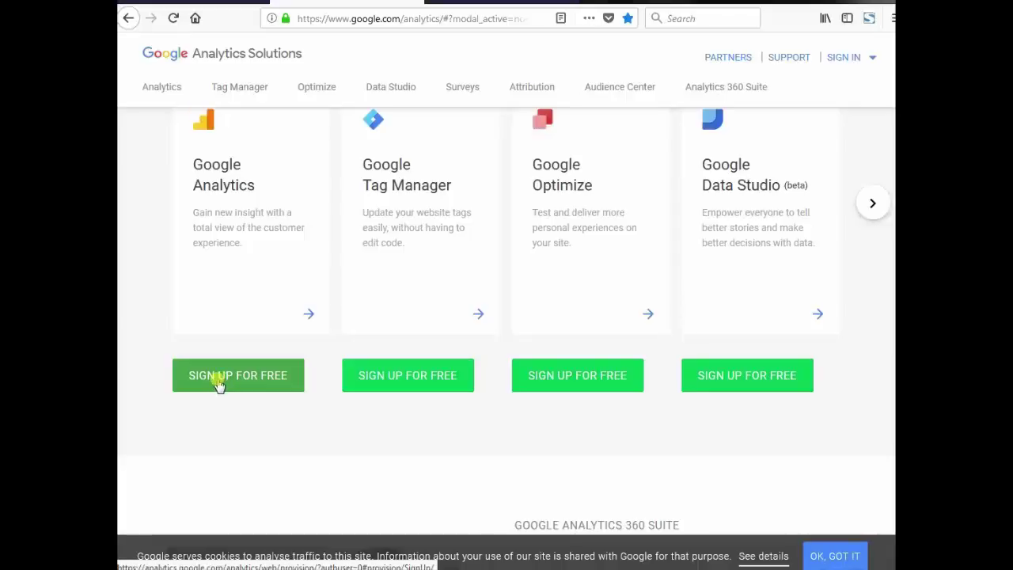
click(219, 382)
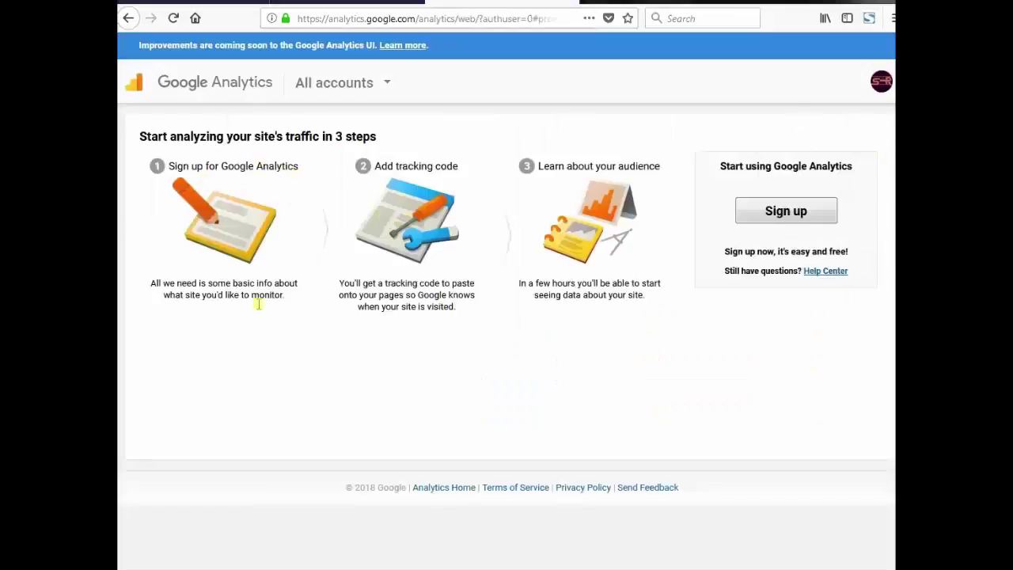
Start a new Analytics account, entering the account name and pasting the site's address as website URL
click(769, 214)
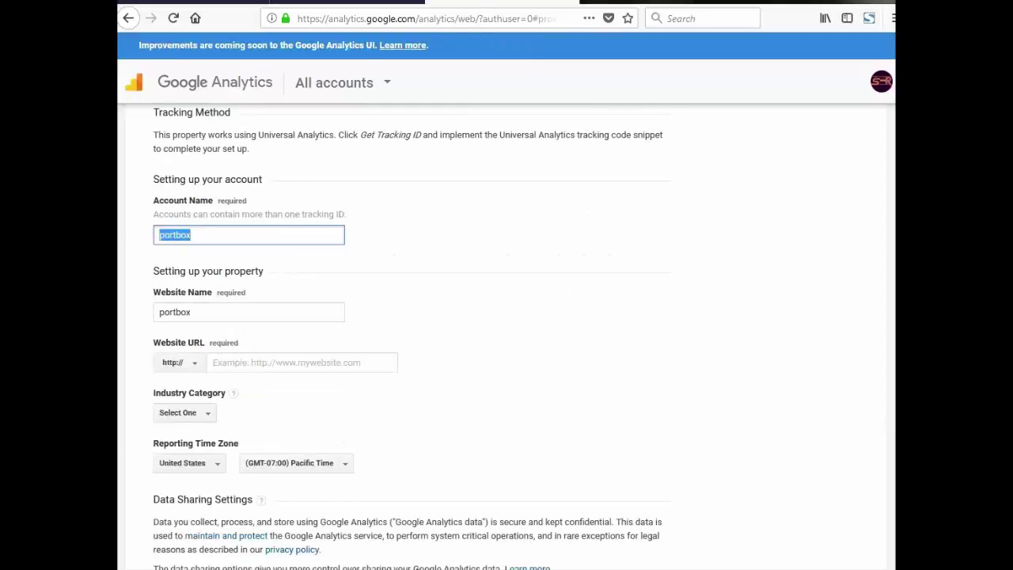
text(Shohel)
click(238, 309)
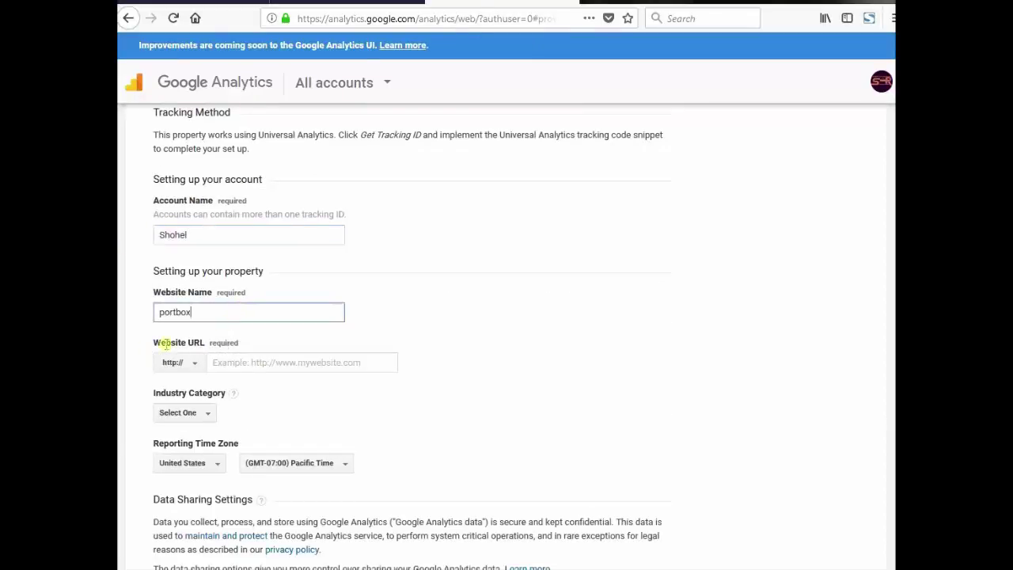
click(229, 363)
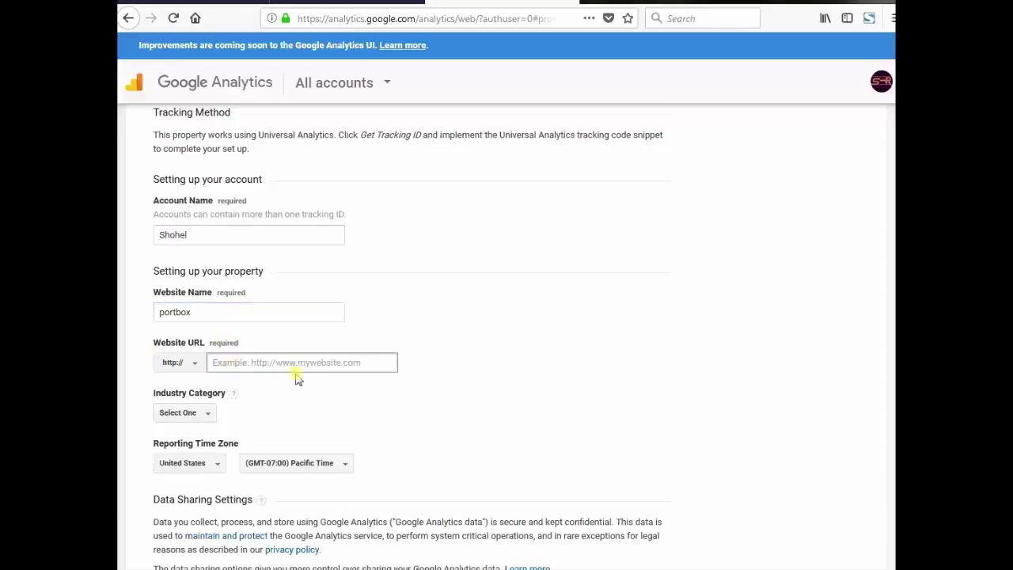
key(ctrl+v)
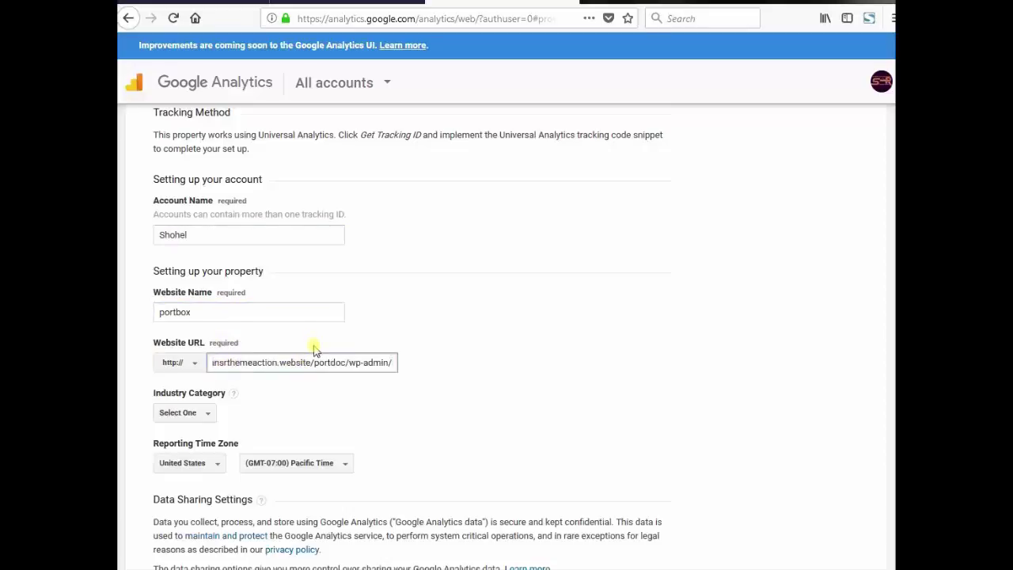
Set the industry category to Travel and the reporting time zone country to Bangladesh
click(197, 413)
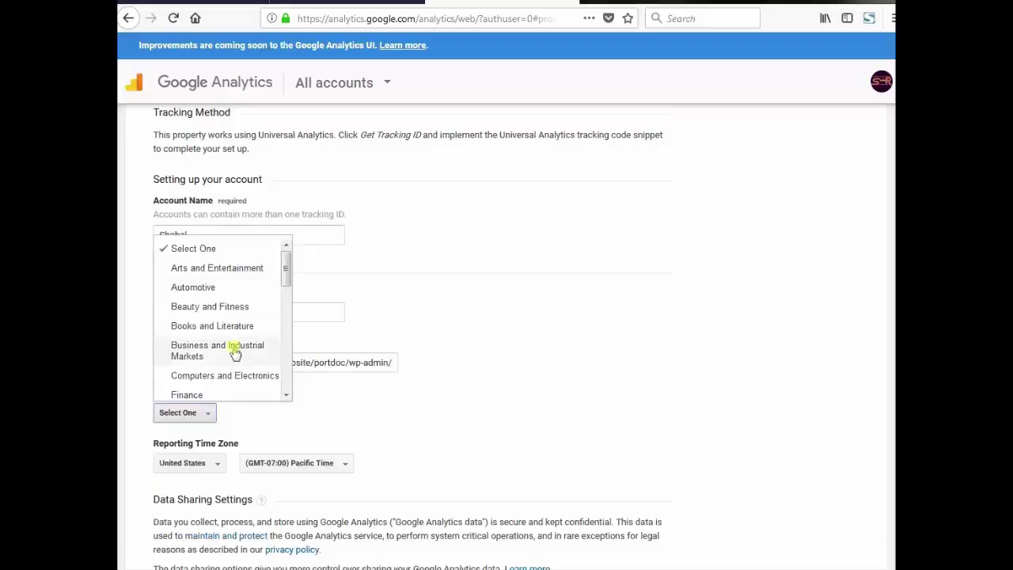
scroll(280, 282, down, 1)
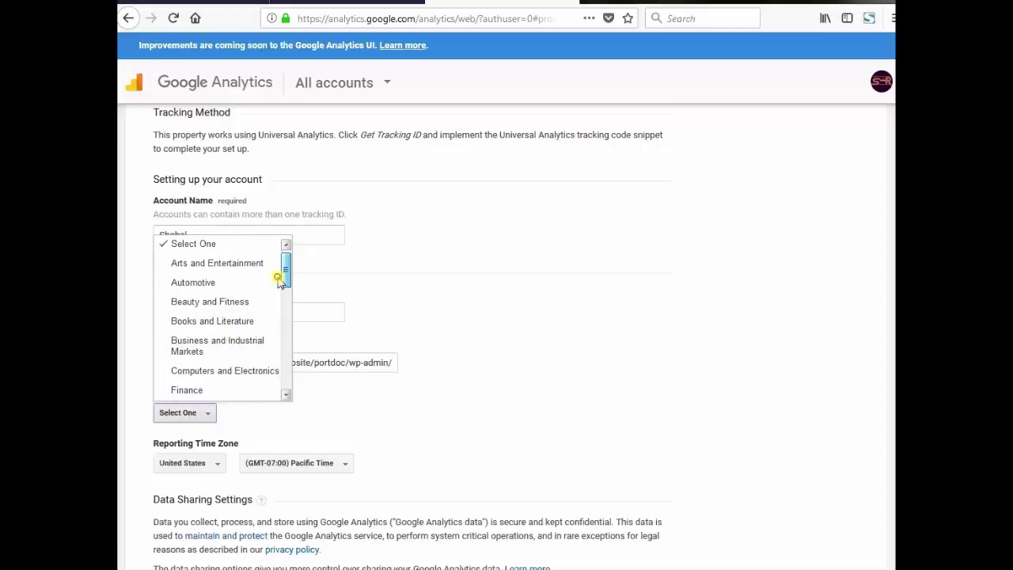
drag(278, 281, 258, 389)
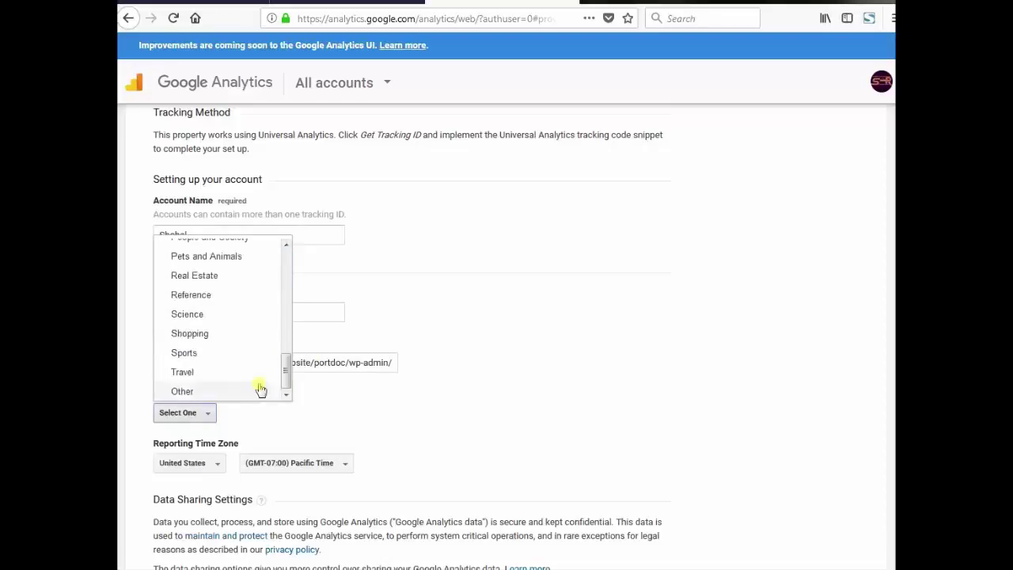
click(206, 371)
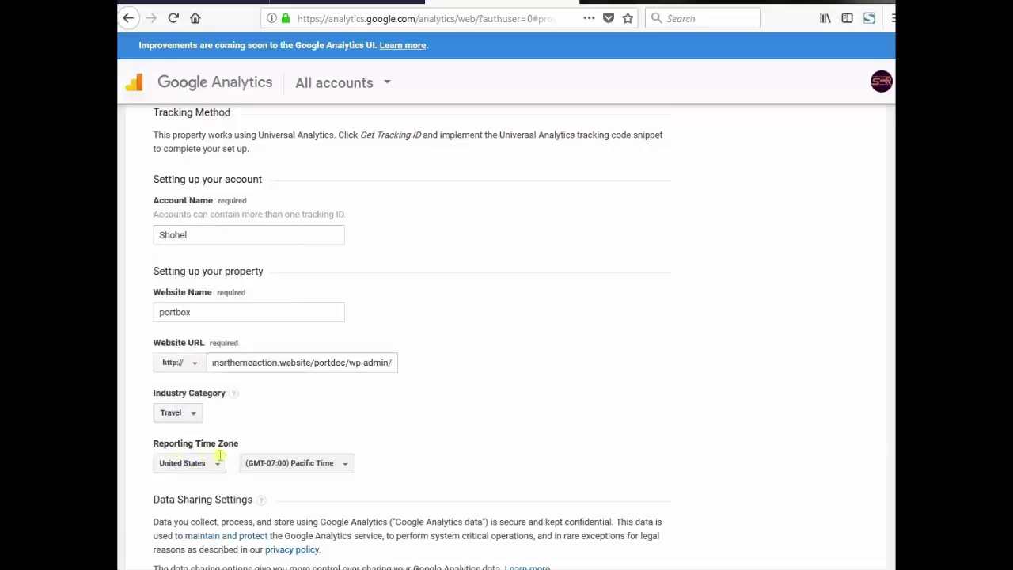
click(220, 467)
scroll(245, 396, down, 3)
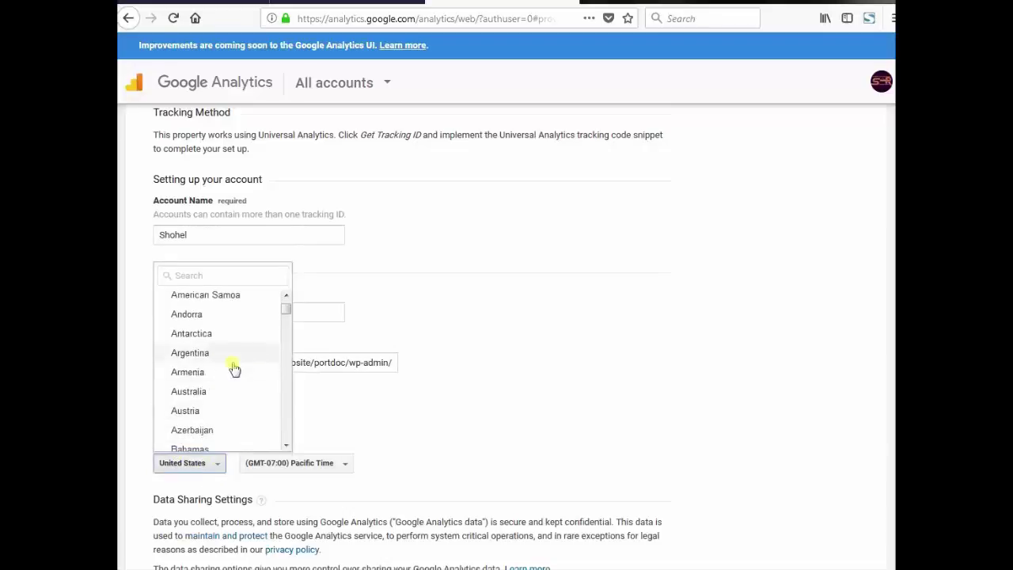
scroll(222, 383, down, 4)
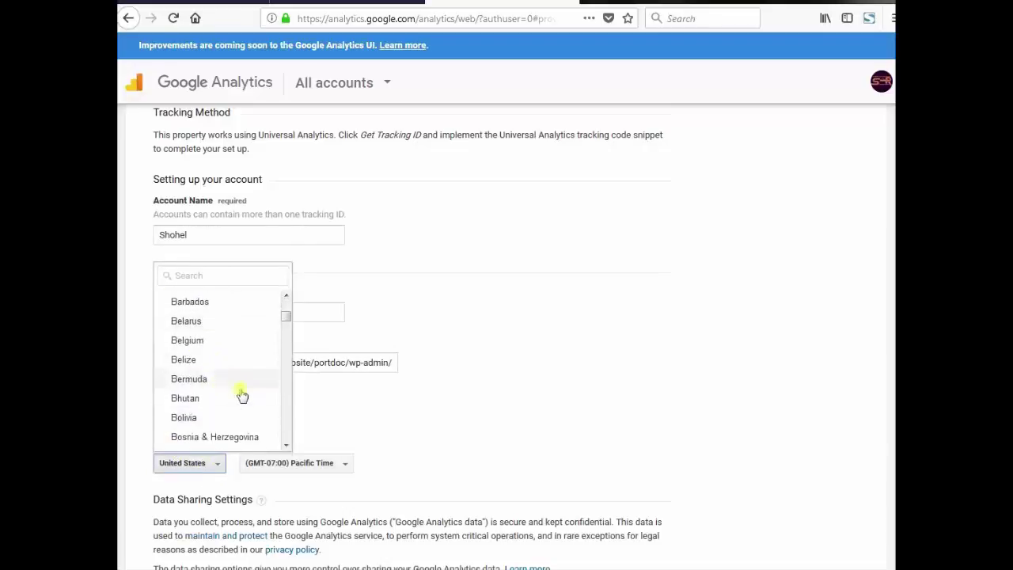
scroll(238, 403, down, 1)
click(221, 358)
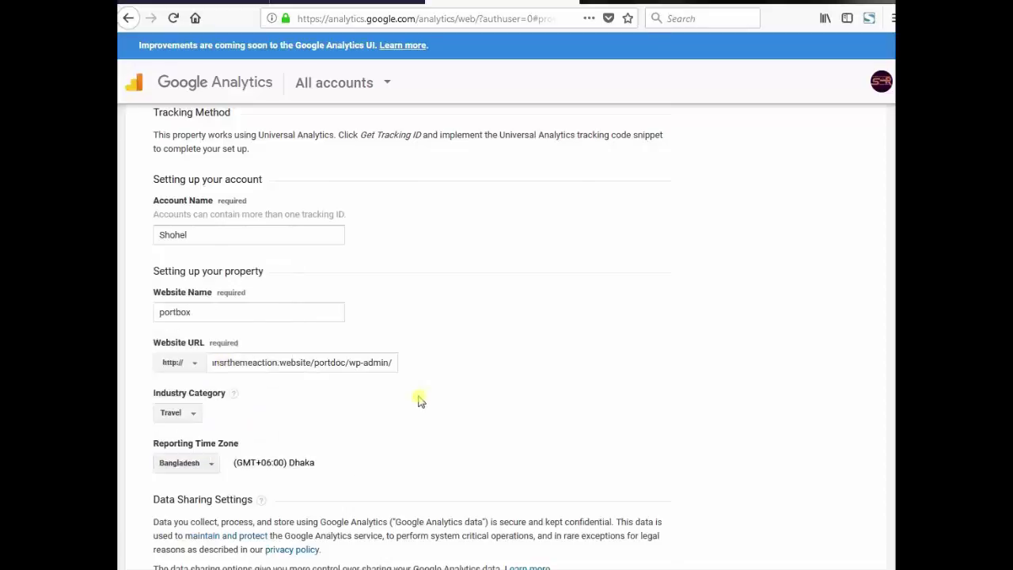
Get the tracking ID, accept the terms of service, and select the whole gtag.js snippet
scroll(419, 398, down, 5)
click(186, 536)
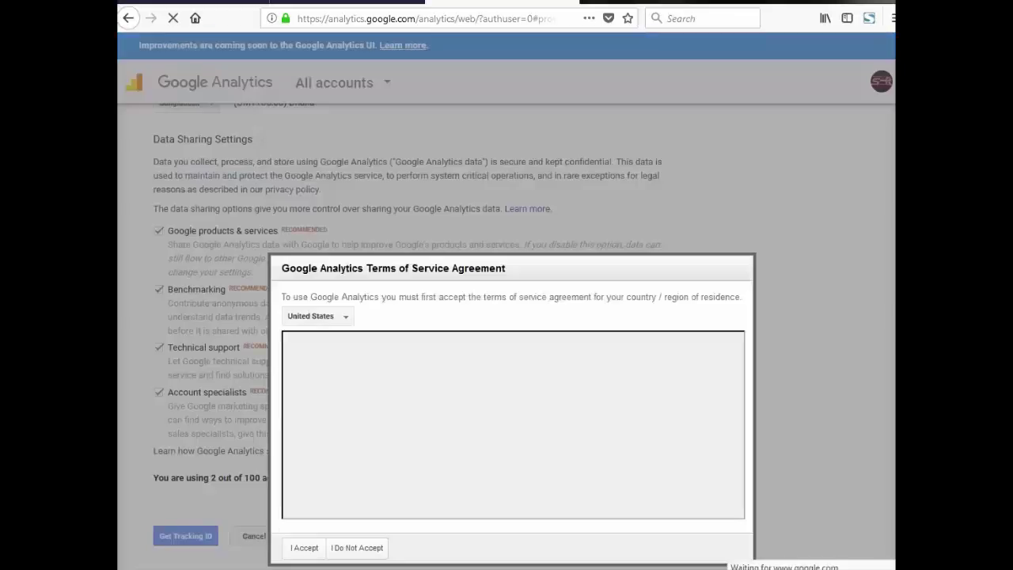
click(301, 548)
drag(510, 313, 407, 314)
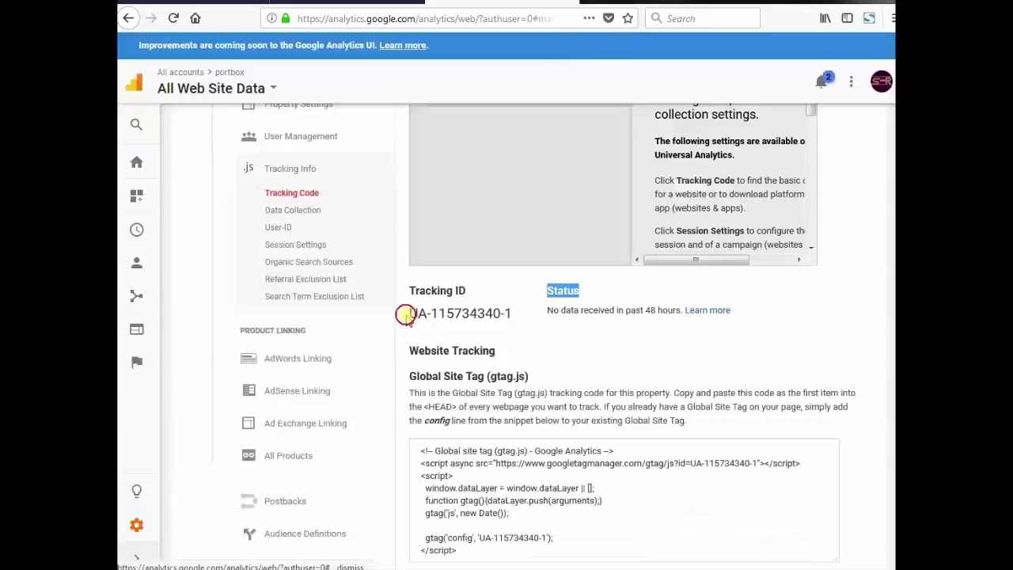
click(498, 342)
scroll(523, 400, down, 3)
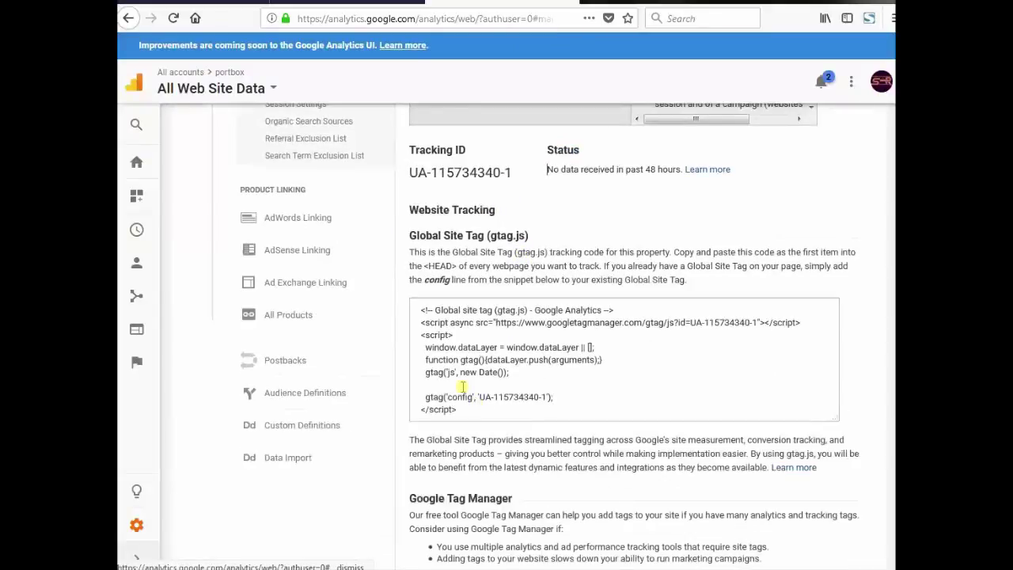
click(477, 411)
Paste the copied gtag snippet into the PortBox Google Analytics code field and save the changes
key(ctrl+c)
click(572, 325)
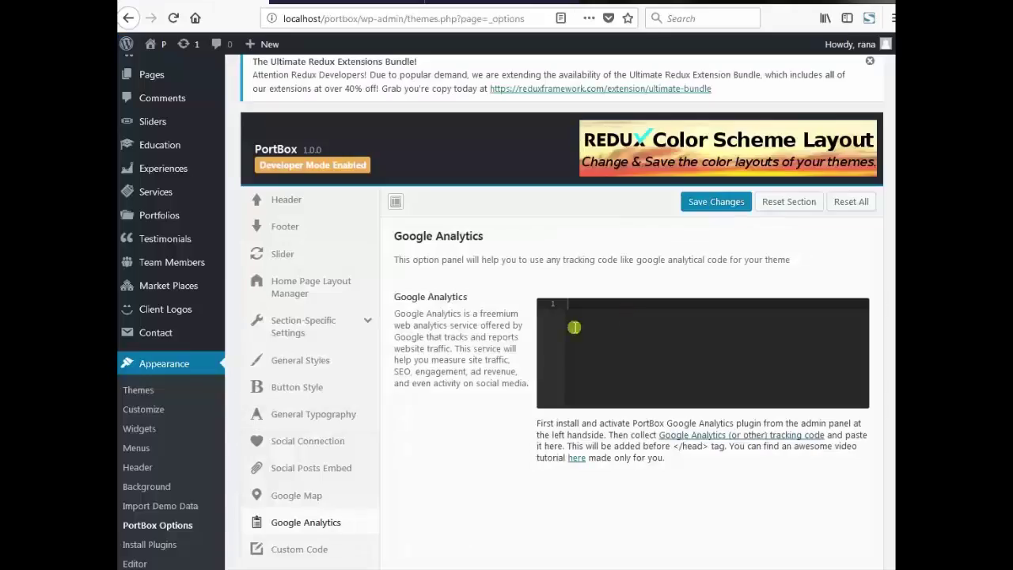
key(ctrl+v)
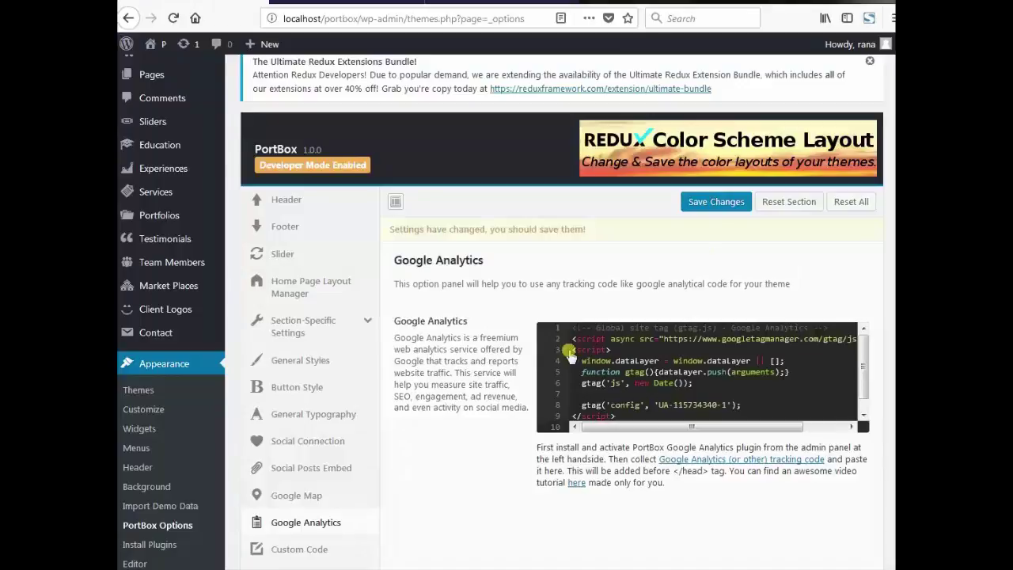
click(699, 204)
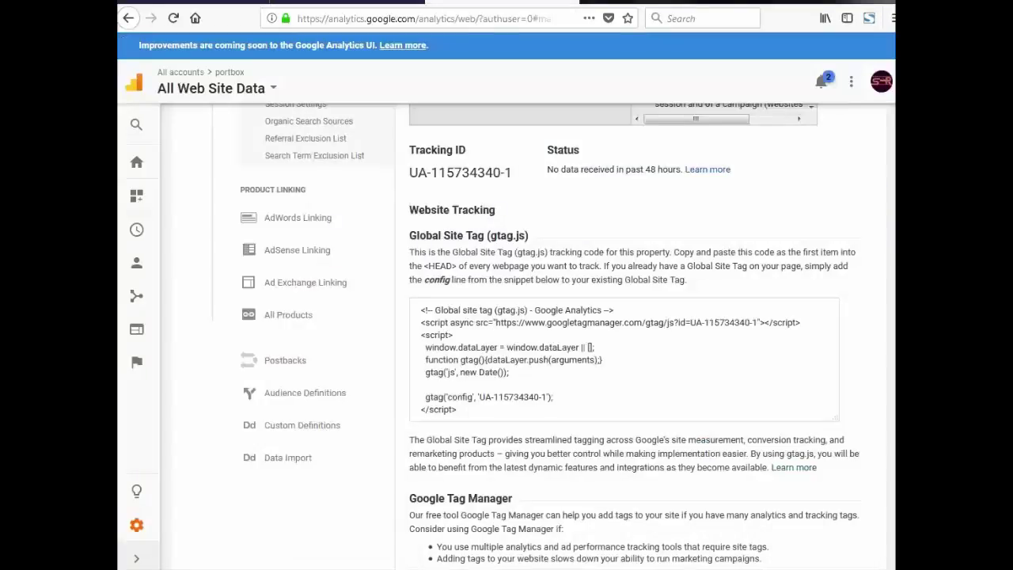
Return to the Analytics tracking code page to look it over again
click(506, 348)
scroll(506, 317, down, 4)
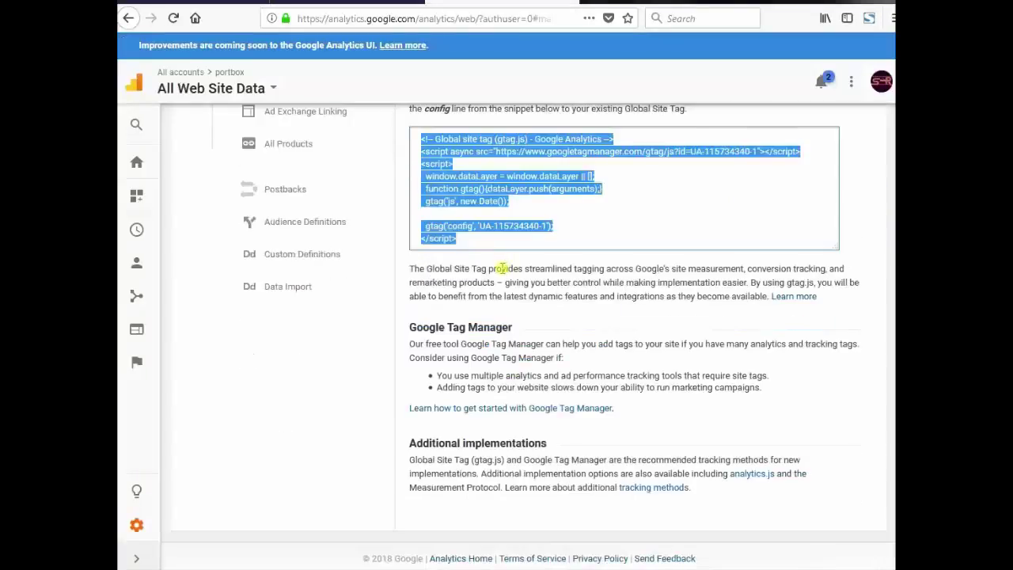
scroll(507, 269, up, 3)
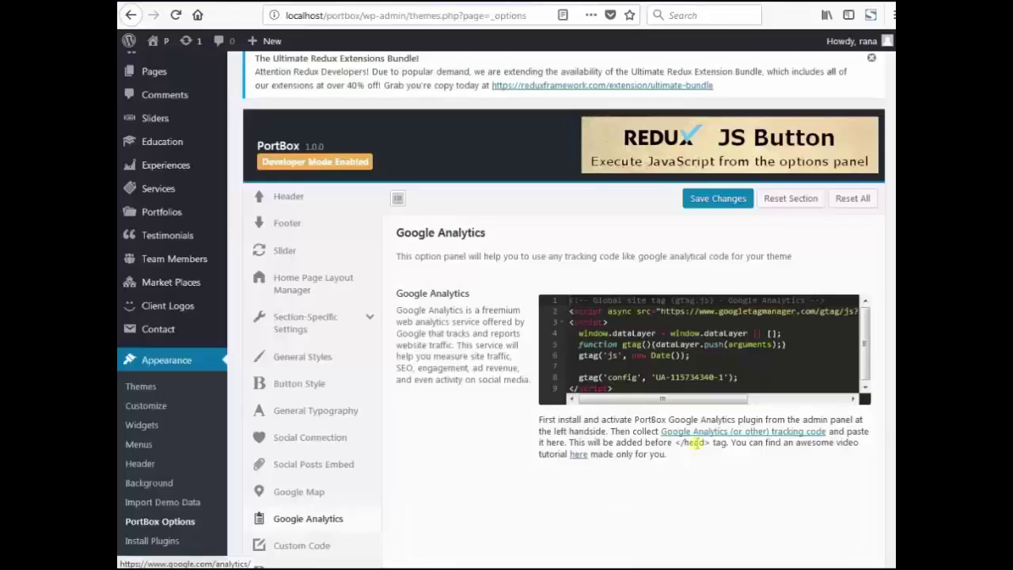
Reach Google Analytics through the theme's tracking-code help link and the products menu
click(698, 432)
click(866, 61)
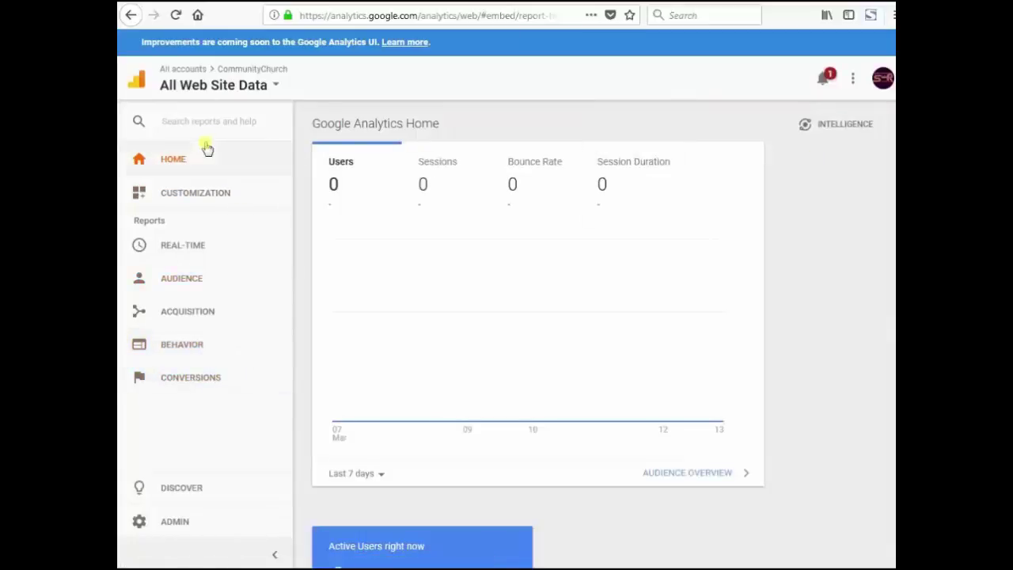
Browse the accounts in the picker and open the portbox property's All Web Site Data view
click(216, 85)
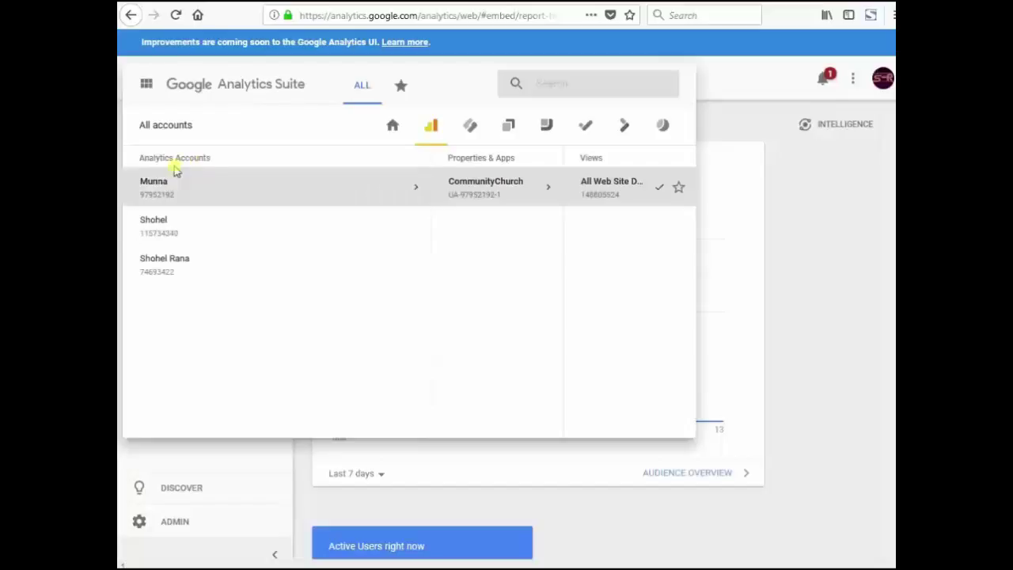
click(162, 228)
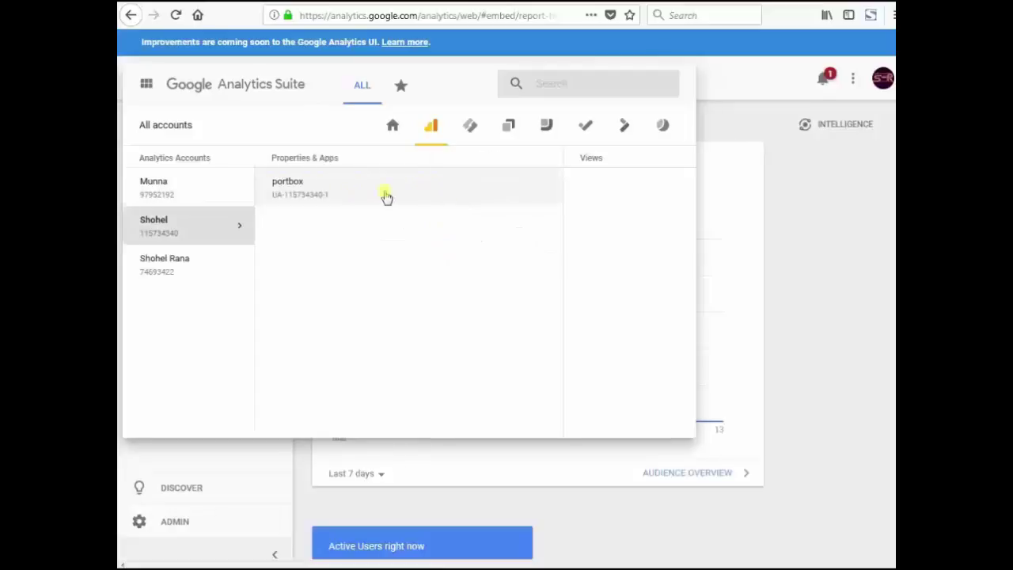
click(162, 266)
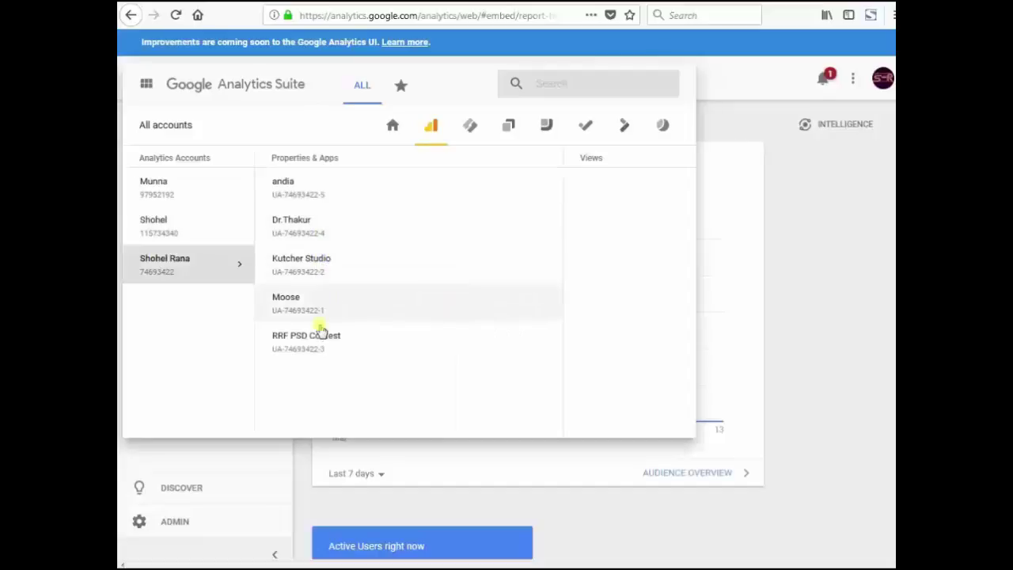
click(159, 192)
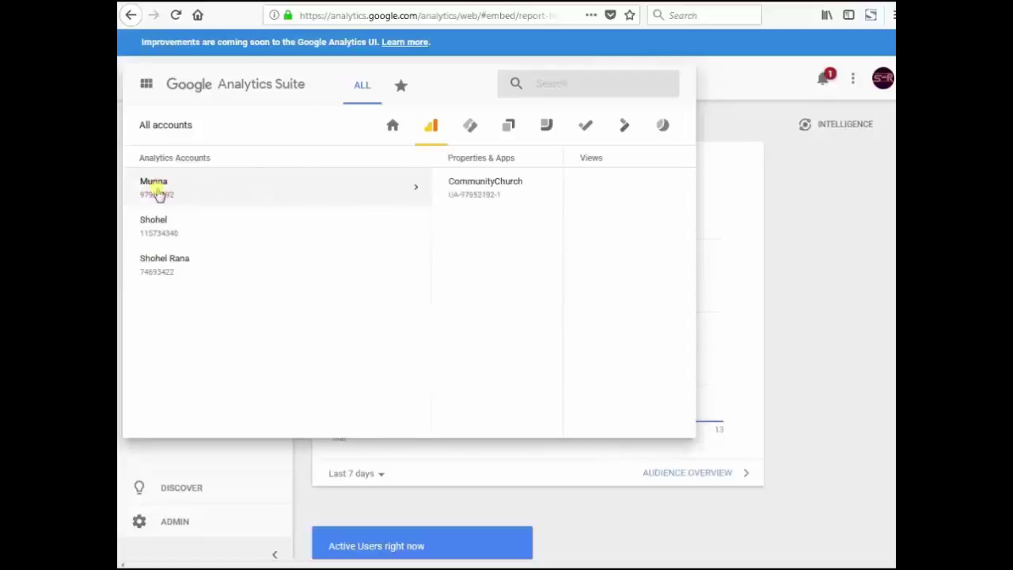
click(223, 219)
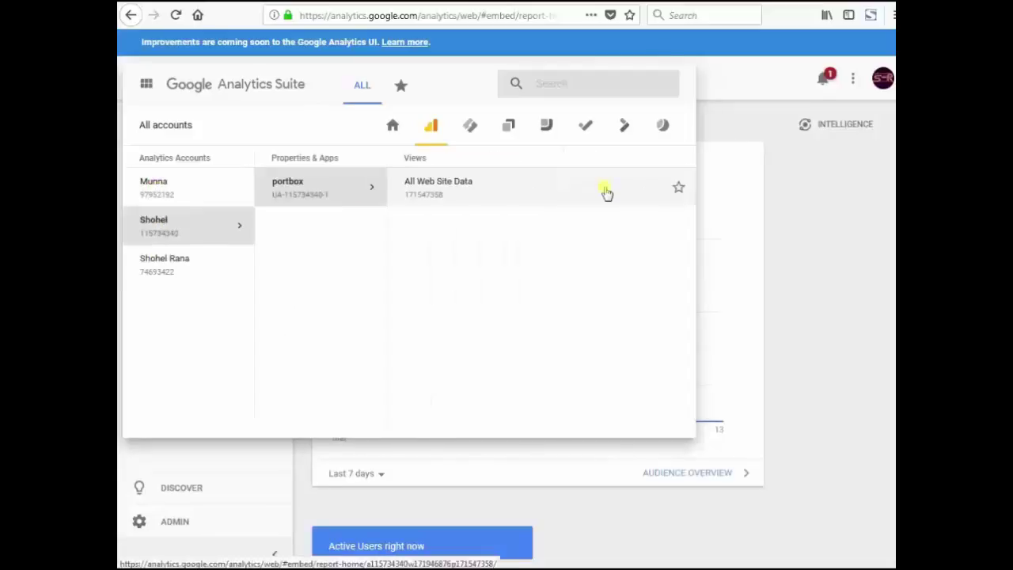
click(549, 198)
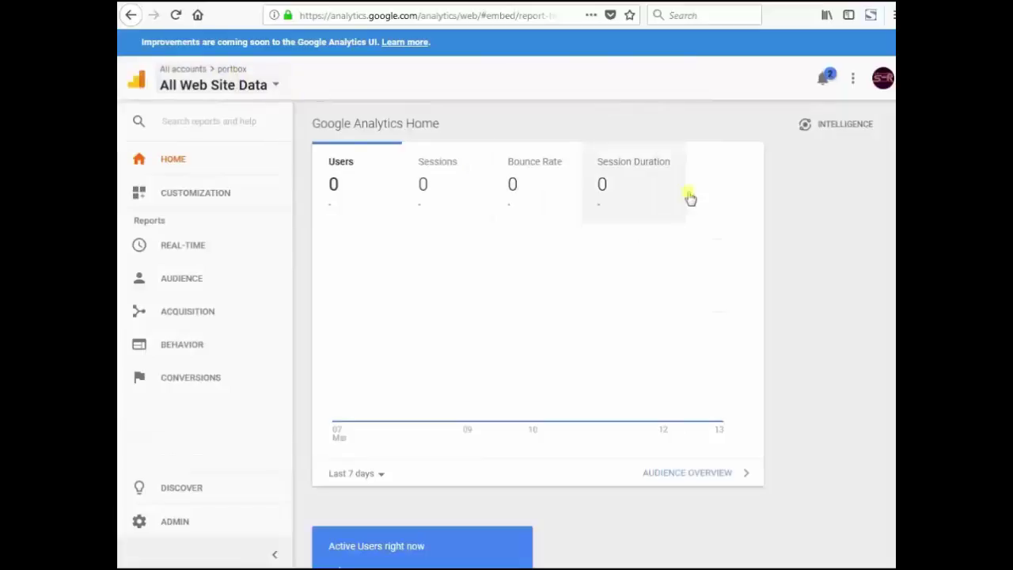
Scroll the portbox Home report and switch user acquisition to Source / Medium, then Referrals
drag(890, 229, 892, 495)
scroll(594, 333, up, 15)
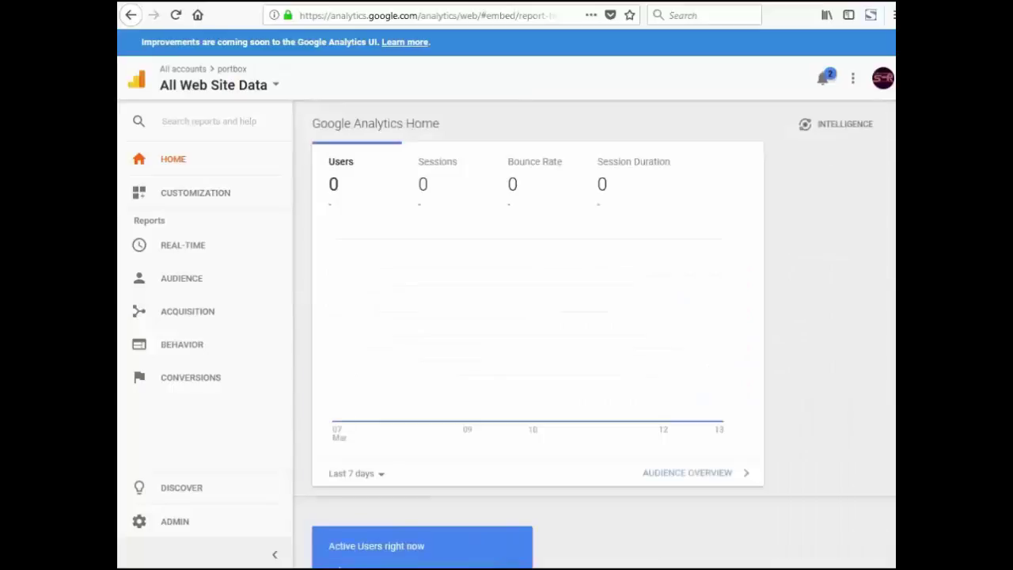
scroll(475, 220, down, 8)
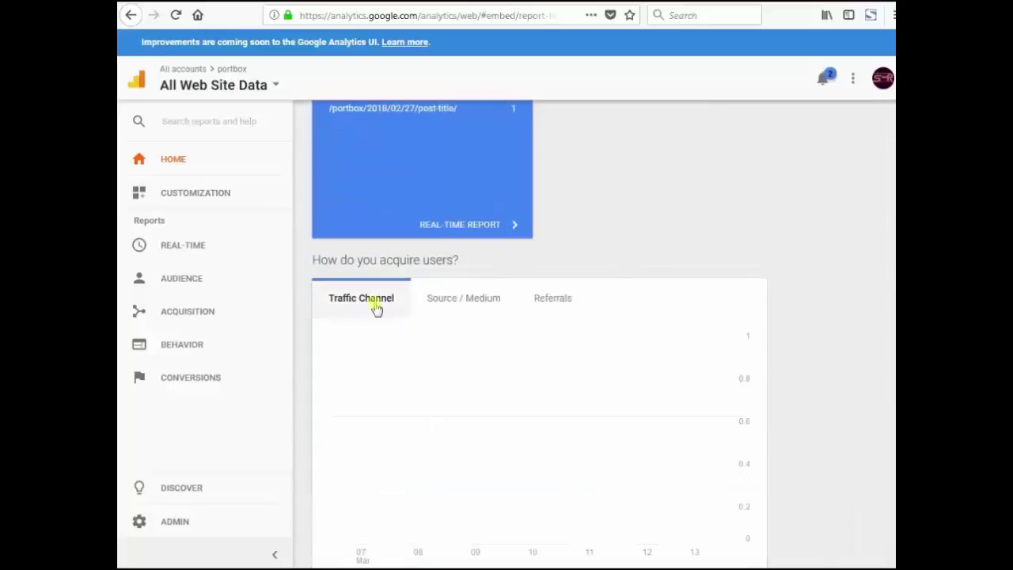
click(461, 302)
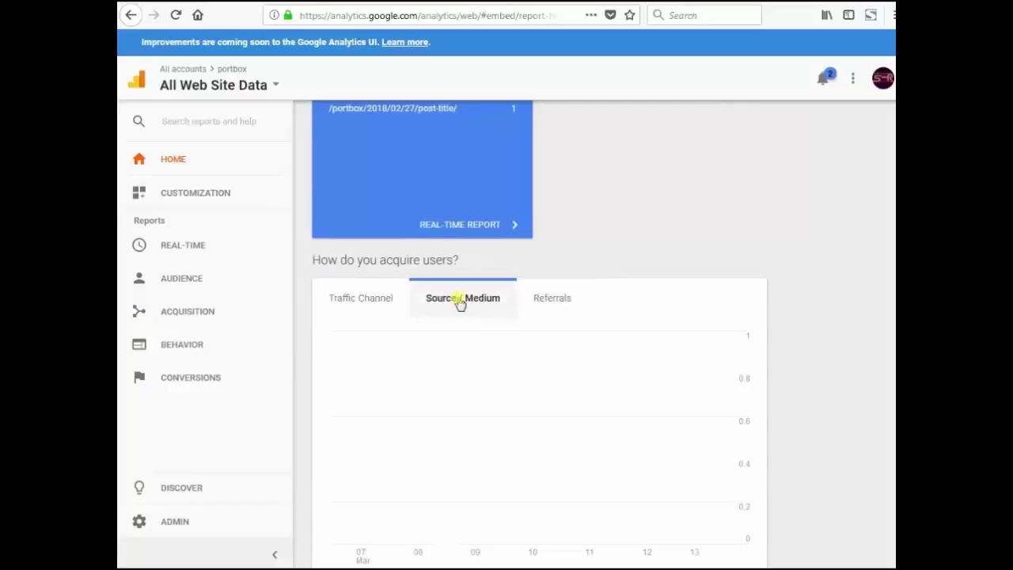
click(555, 298)
Scroll through the rest of the empty report and select all its text
scroll(681, 252, down, 5)
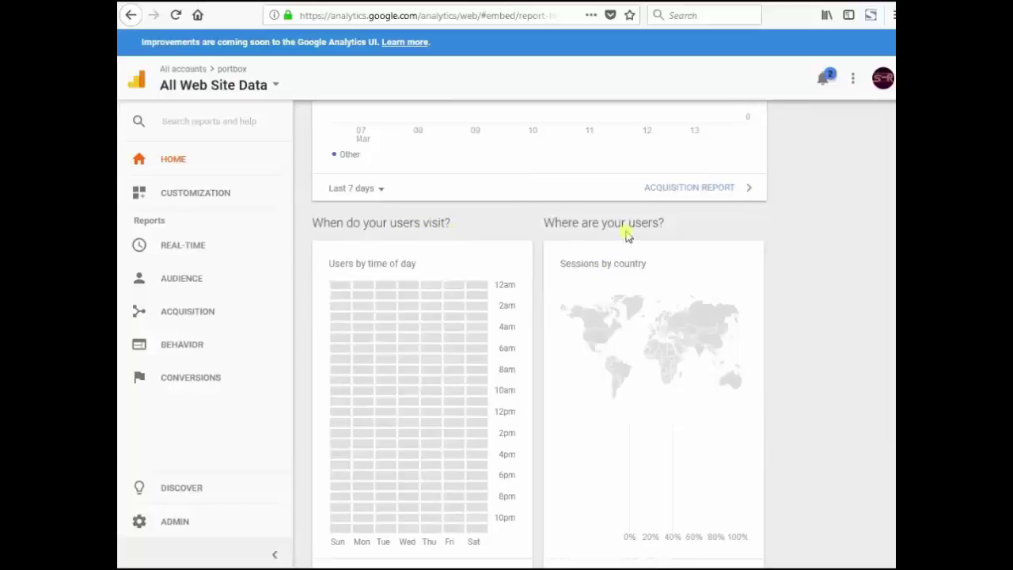
scroll(713, 281, down, 4)
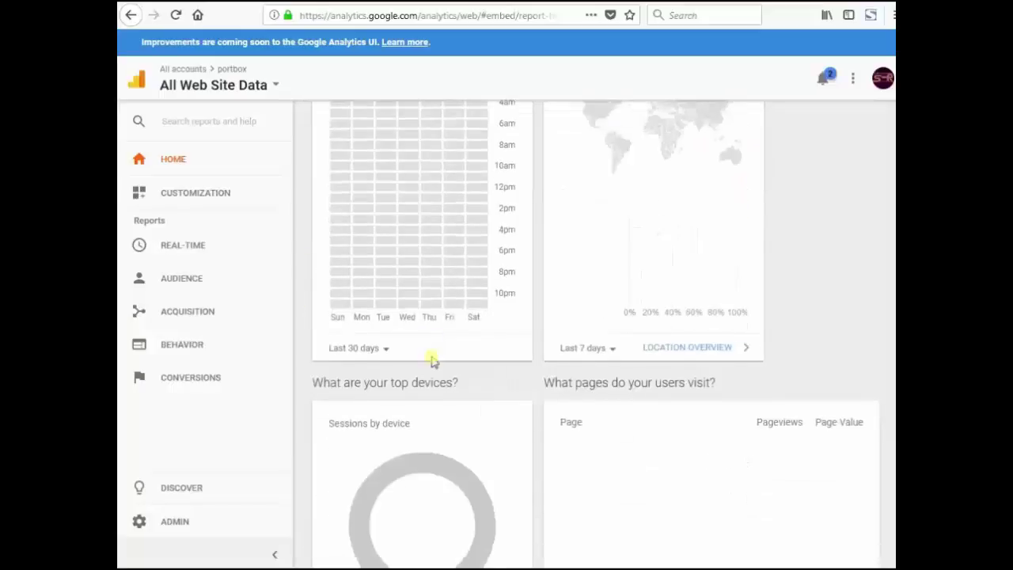
scroll(451, 344, down, 2)
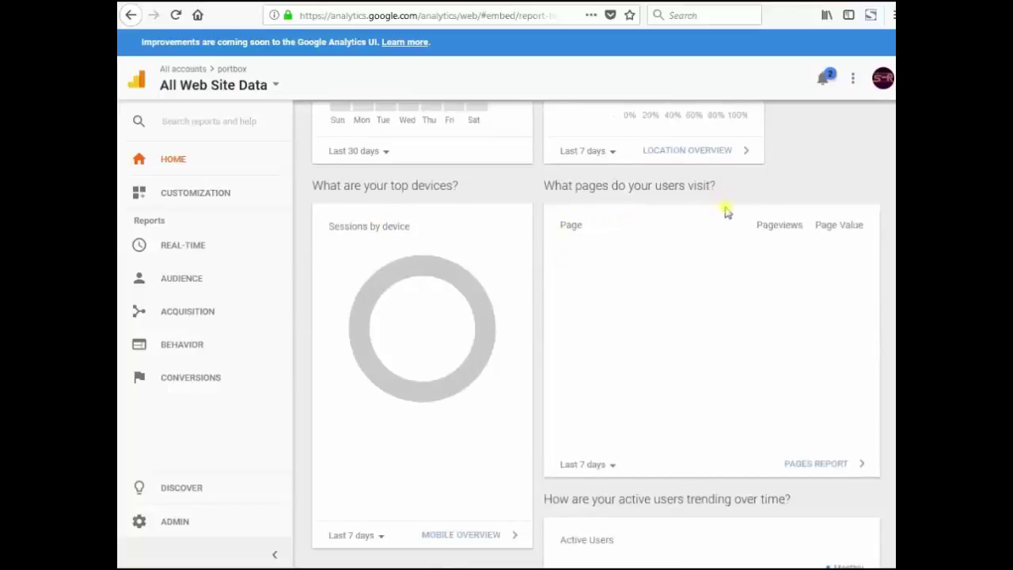
scroll(668, 266, down, 8)
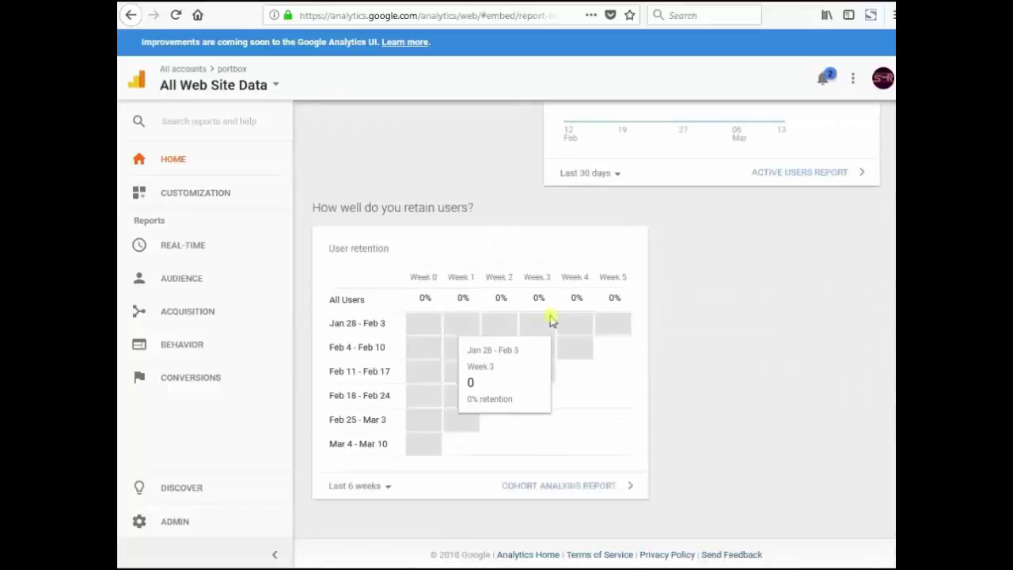
scroll(552, 320, up, 9)
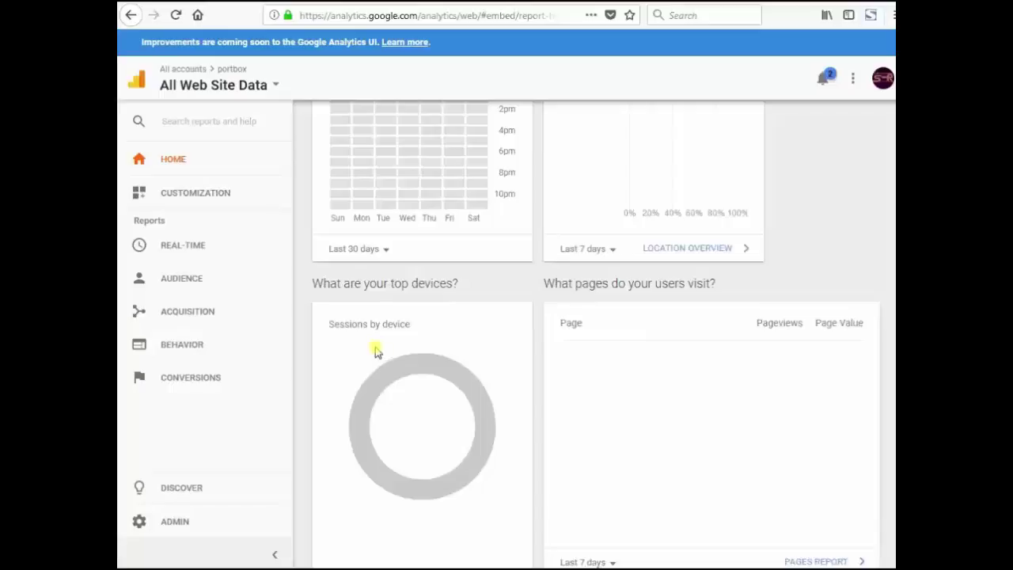
key(ctrl+a)
scroll(642, 349, up, 10)
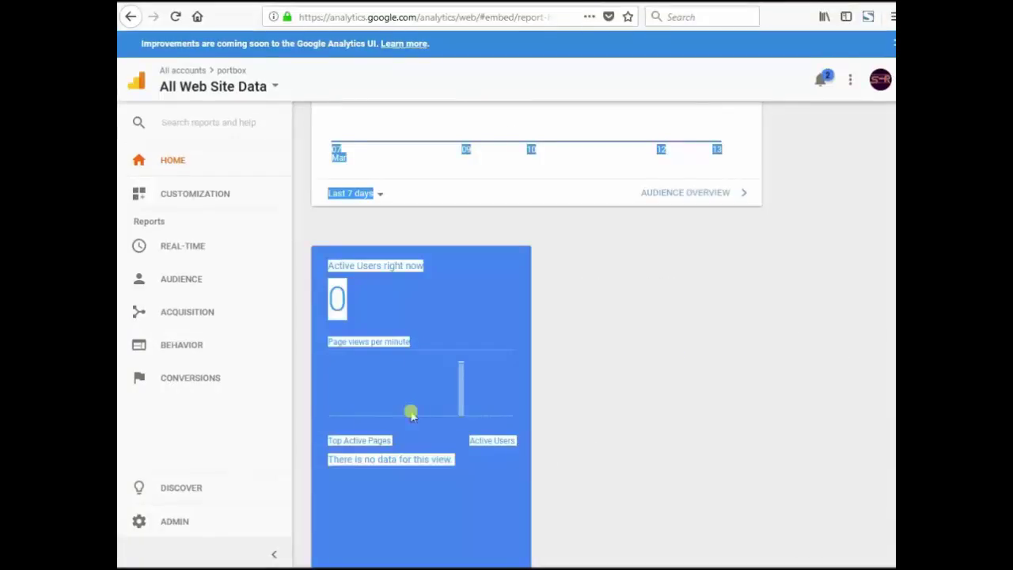
In Admin, start creating a new property from the account's property list
click(179, 525)
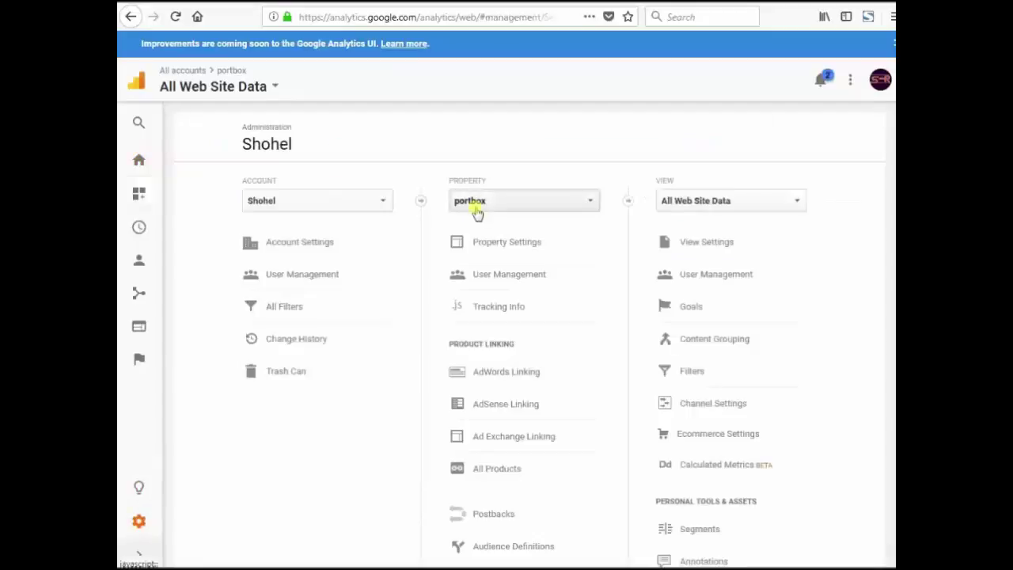
click(591, 201)
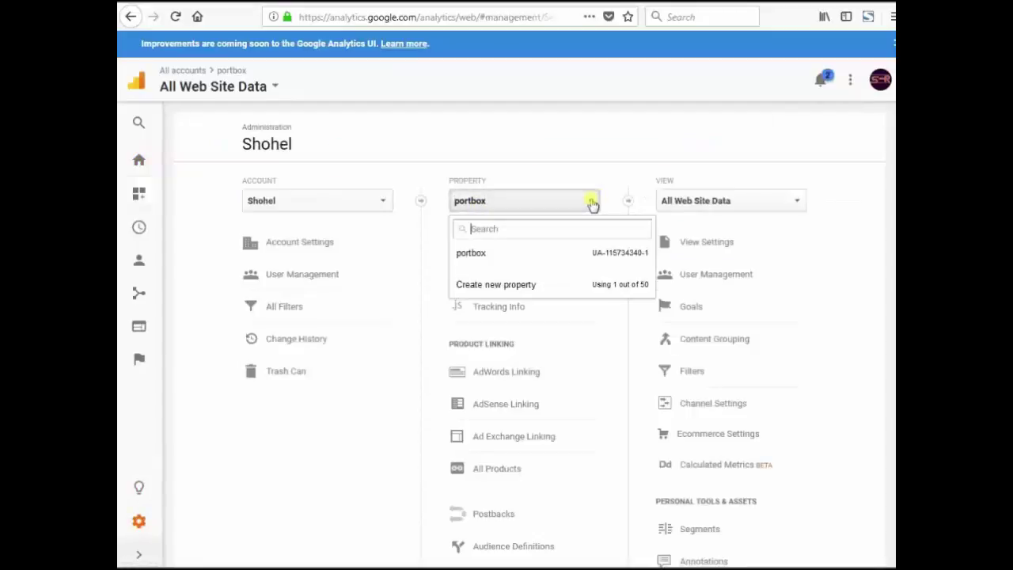
click(467, 287)
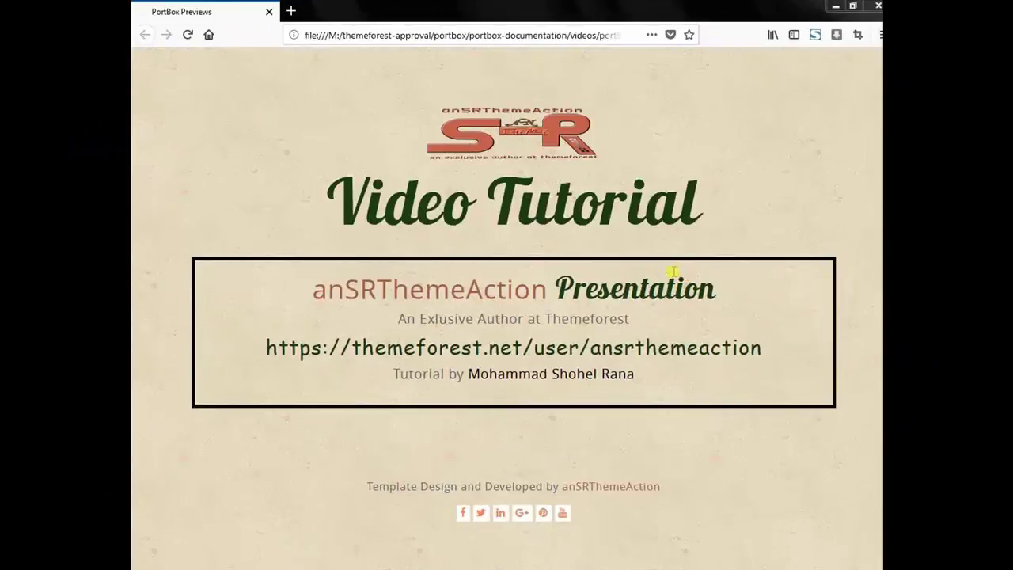
drag(268, 349, 774, 347)
click(783, 328)
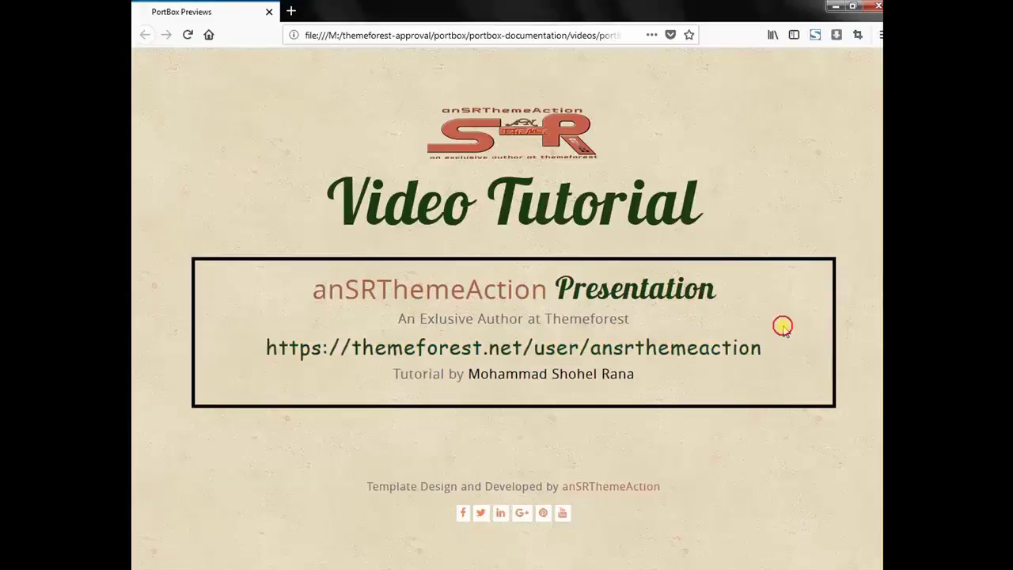